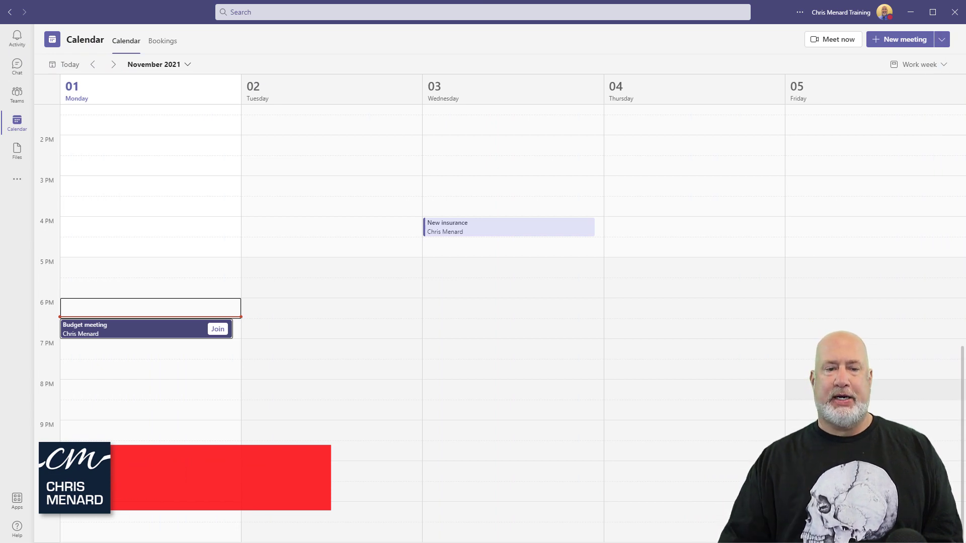
# Switch from the Teams calendar to the muted Budget meeting window with Alt+Tab.
pyautogui.hotkey('alt', 'Tab')
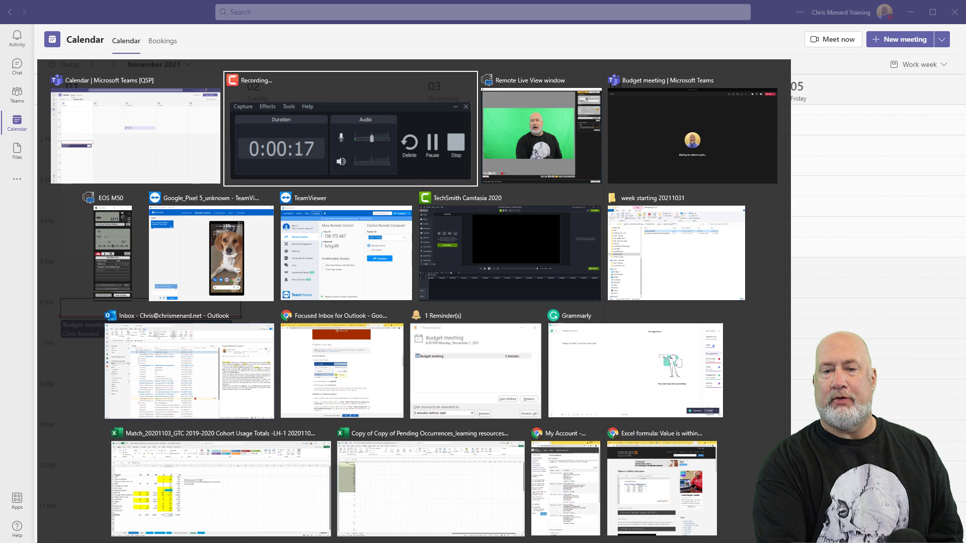
pyautogui.hotkey('alt', 'Tab')
pyautogui.hotkey('alt', 'Tab')
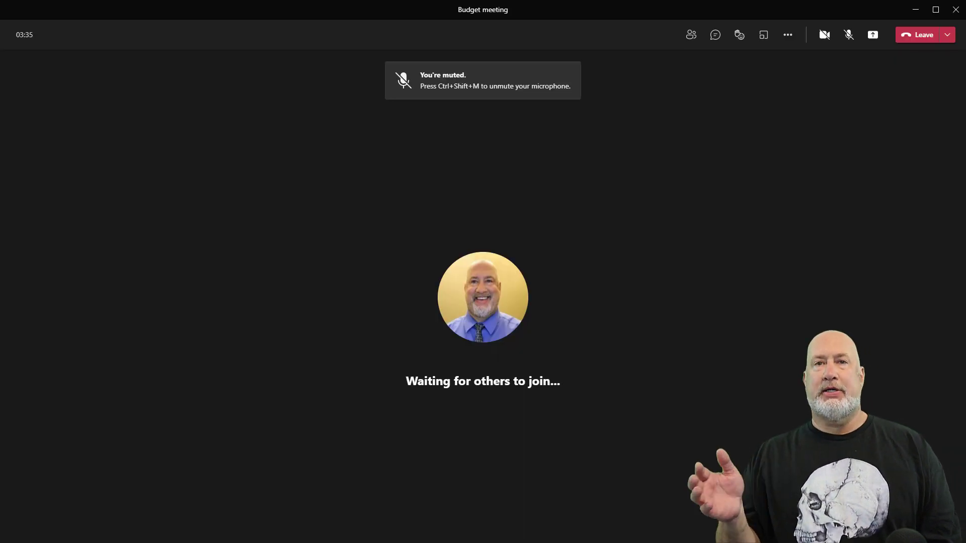